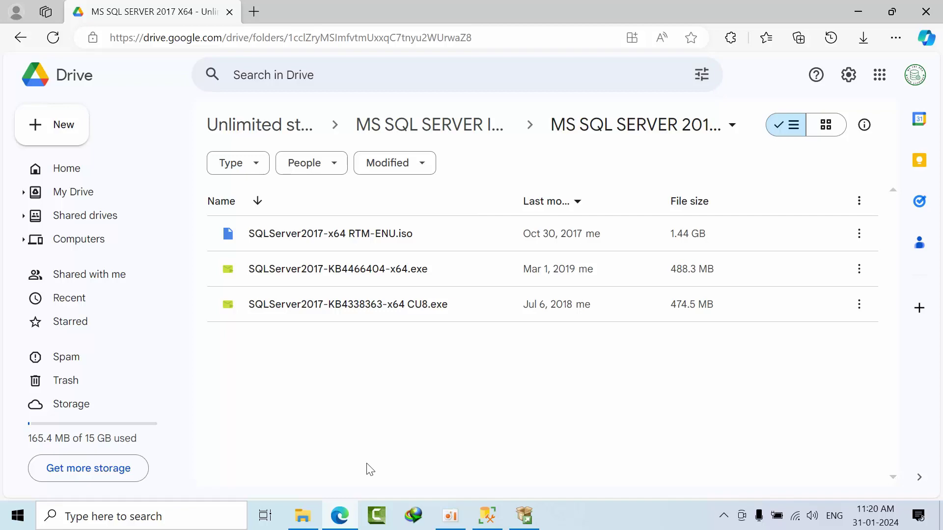
Step: Switch to File Explorer and mount SQLServer2017-x64 RTM-ENU.iso from the Video folder in Downloads
{"action": "left_click", "coordinate": [302, 525]}
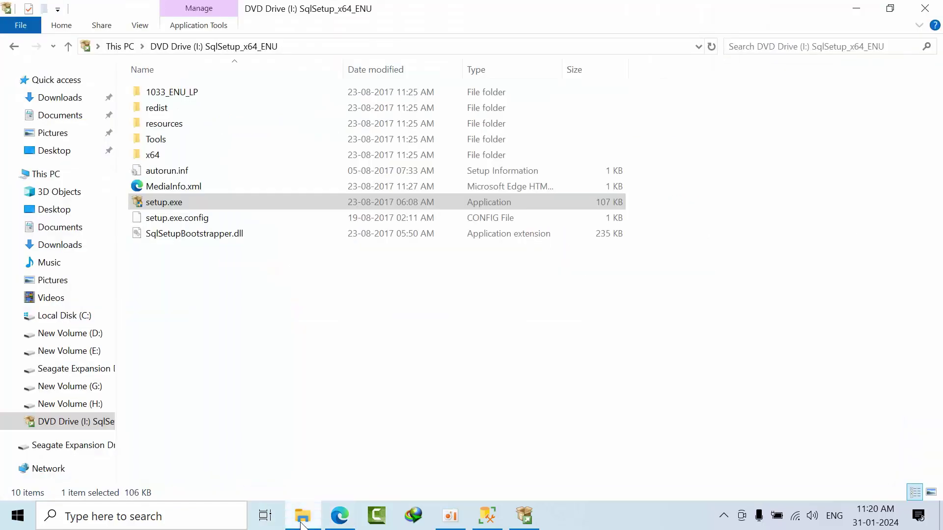
{"action": "left_click", "coordinate": [119, 46]}
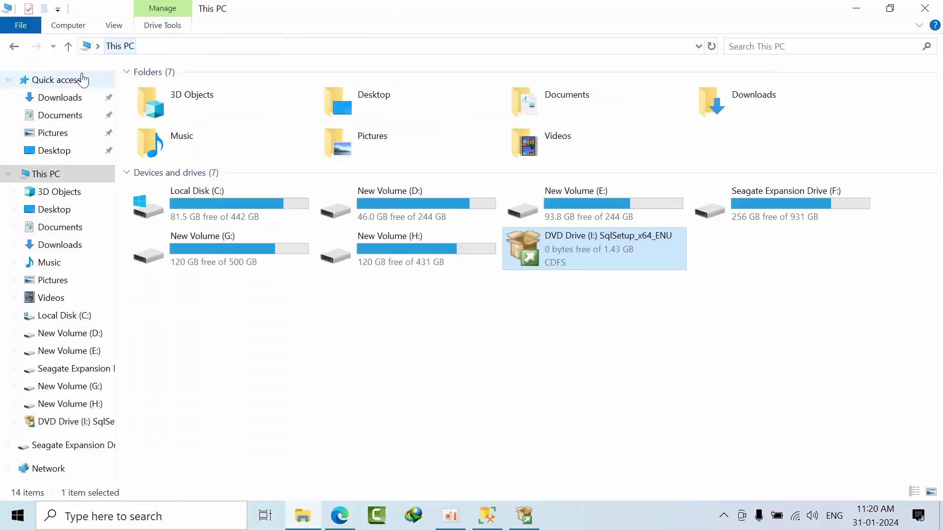
{"action": "left_click", "coordinate": [59, 97]}
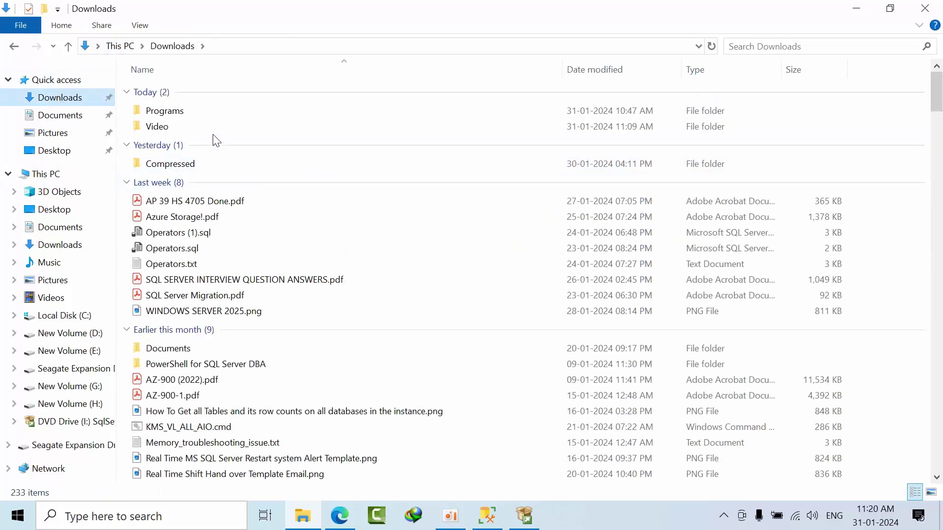
{"action": "double_click", "coordinate": [174, 164]}
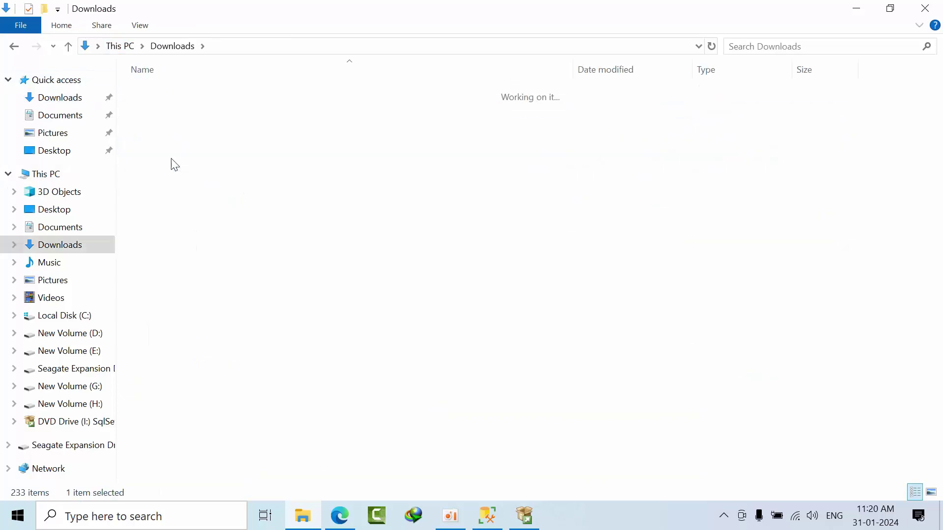
{"action": "left_click", "coordinate": [44, 96]}
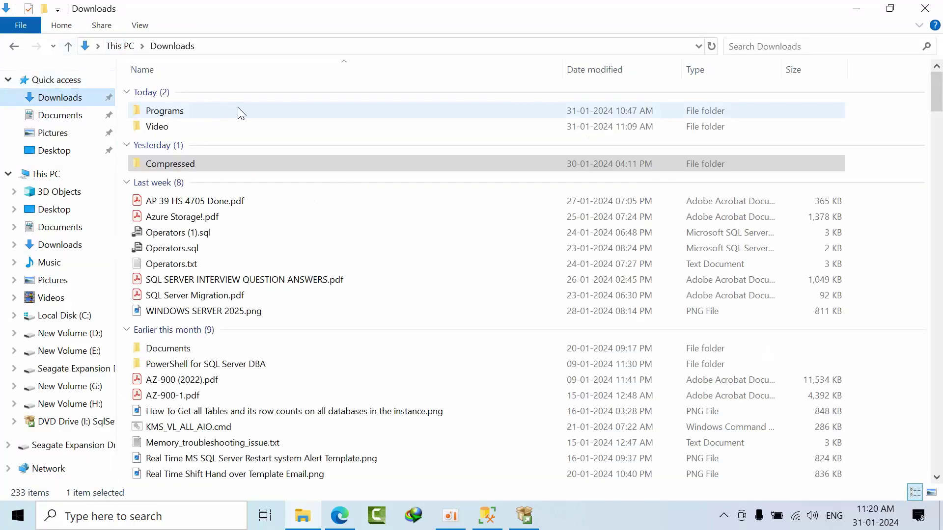
{"action": "double_click", "coordinate": [180, 124]}
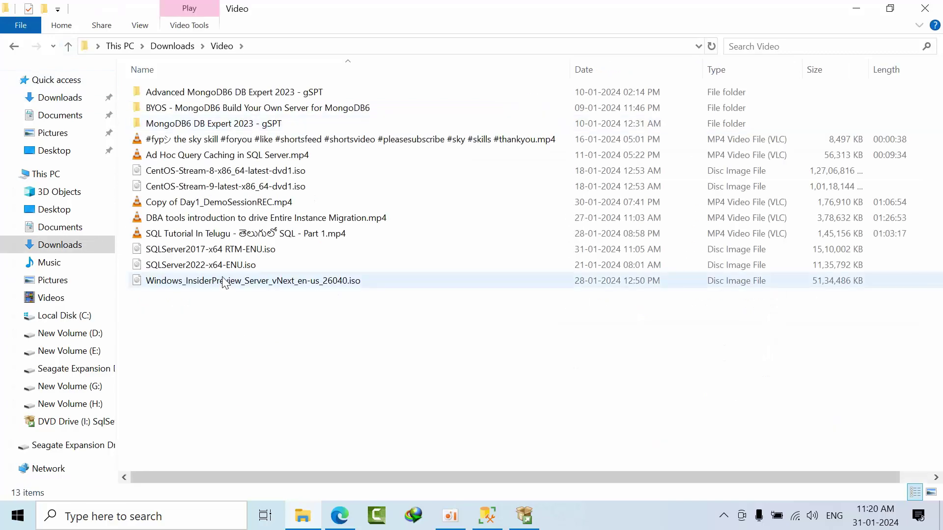
{"action": "left_click", "coordinate": [213, 251]}
{"action": "right_click", "coordinate": [214, 251]}
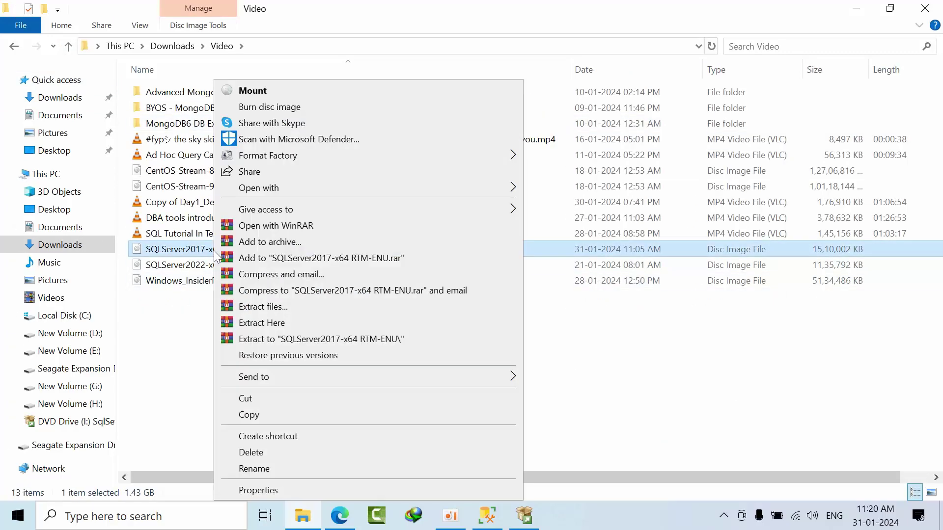
{"action": "left_click", "coordinate": [295, 92]}
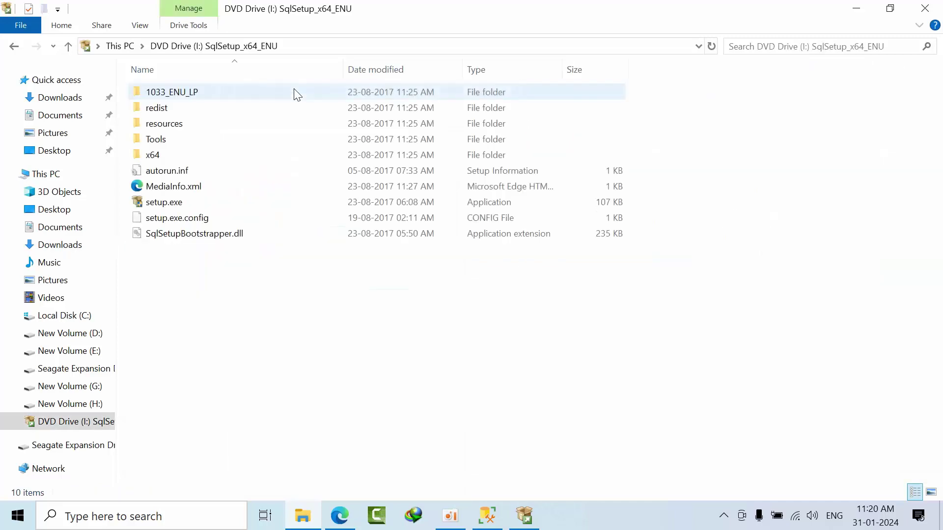
Step: Run setup.exe from the mounted SqlSetup_x64_ENU drive as administrator
{"action": "left_click", "coordinate": [172, 205]}
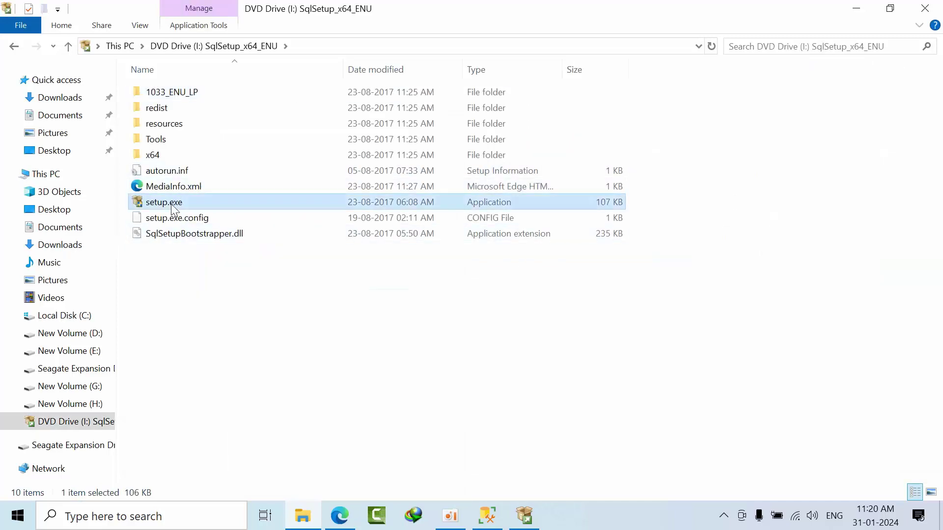
{"action": "right_click", "coordinate": [172, 205]}
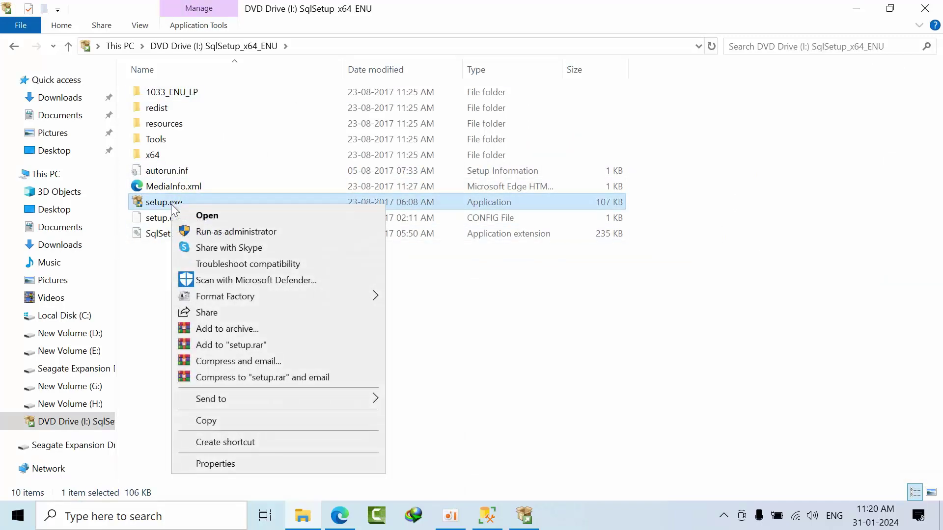
{"action": "left_click", "coordinate": [207, 233]}
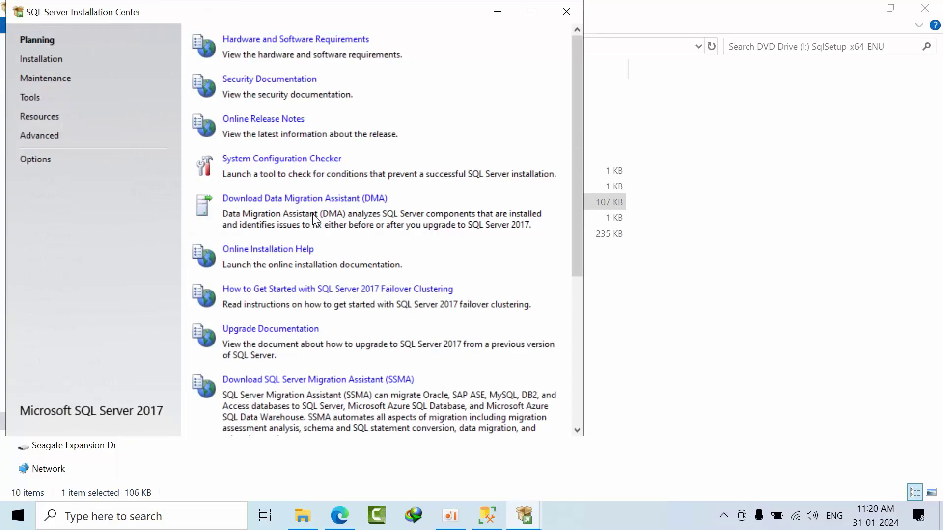
Step: Run the System Configuration Checker, show the details of the global rules check, and quit the checker
{"action": "left_click", "coordinate": [266, 159]}
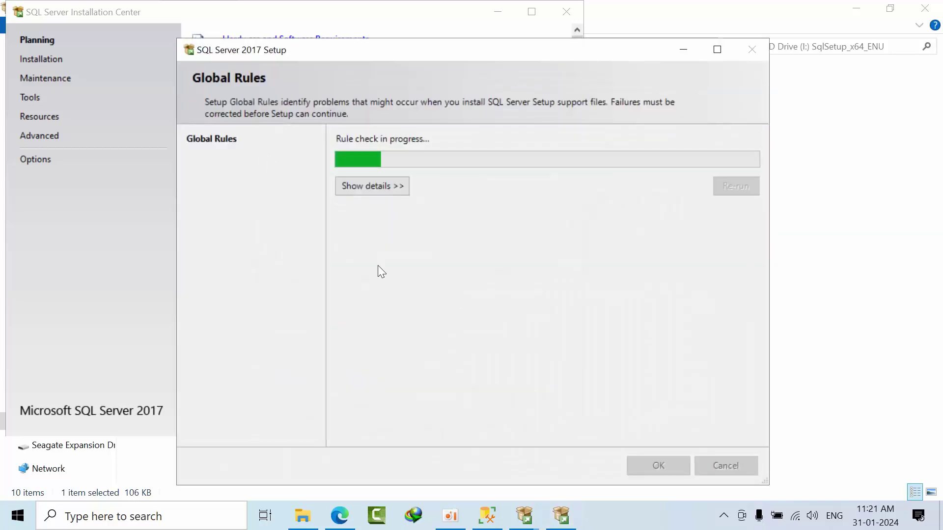
{"action": "left_click", "coordinate": [382, 185]}
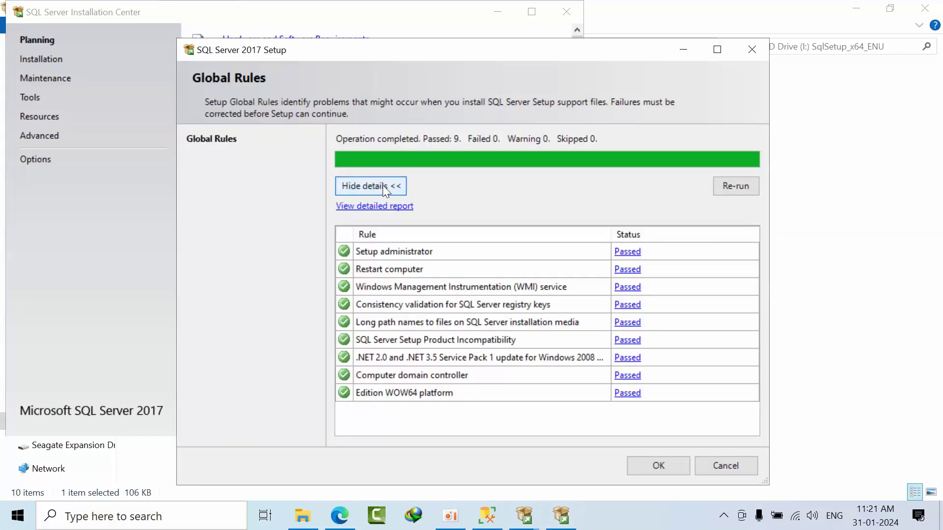
{"action": "left_click", "coordinate": [753, 50]}
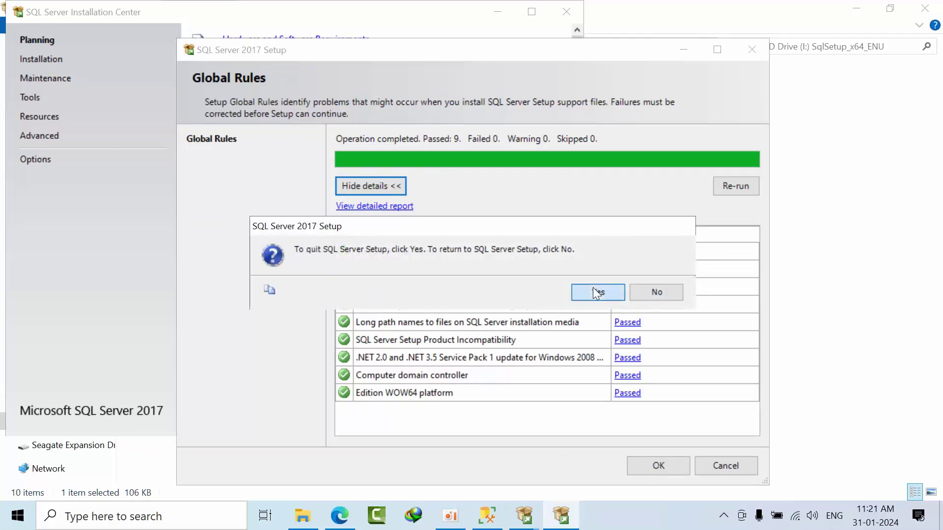
{"action": "left_click", "coordinate": [595, 289]}
Step: Start a new SQL Server stand-alone installation and choose the free Developer edition
{"action": "left_click", "coordinate": [30, 59]}
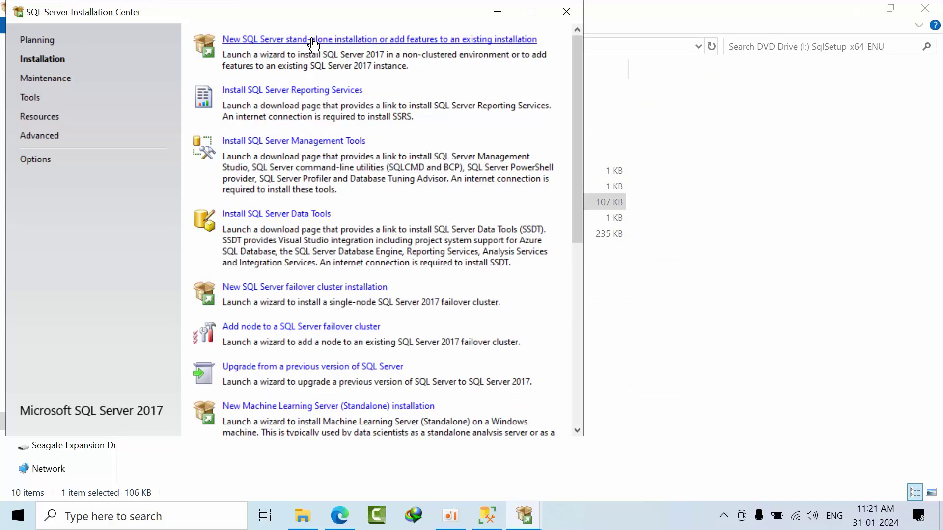
{"action": "left_click", "coordinate": [313, 39]}
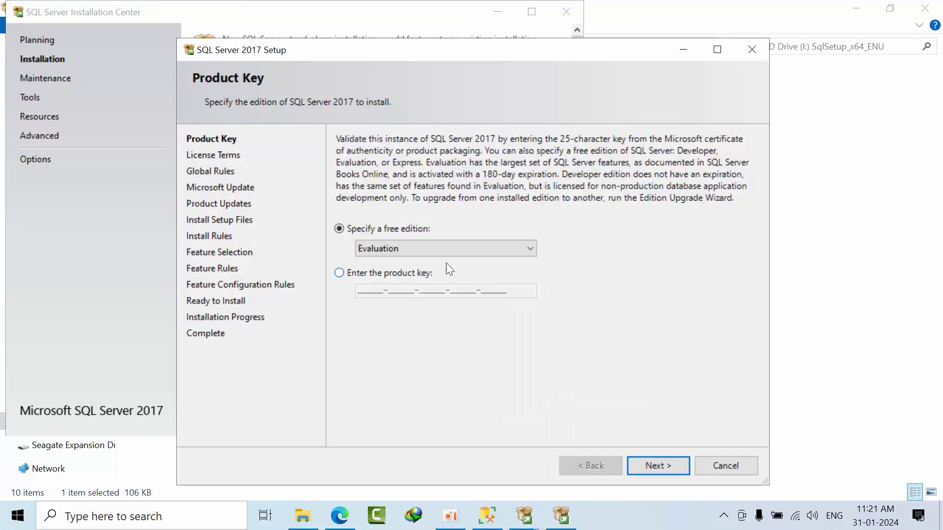
{"action": "left_click", "coordinate": [431, 252]}
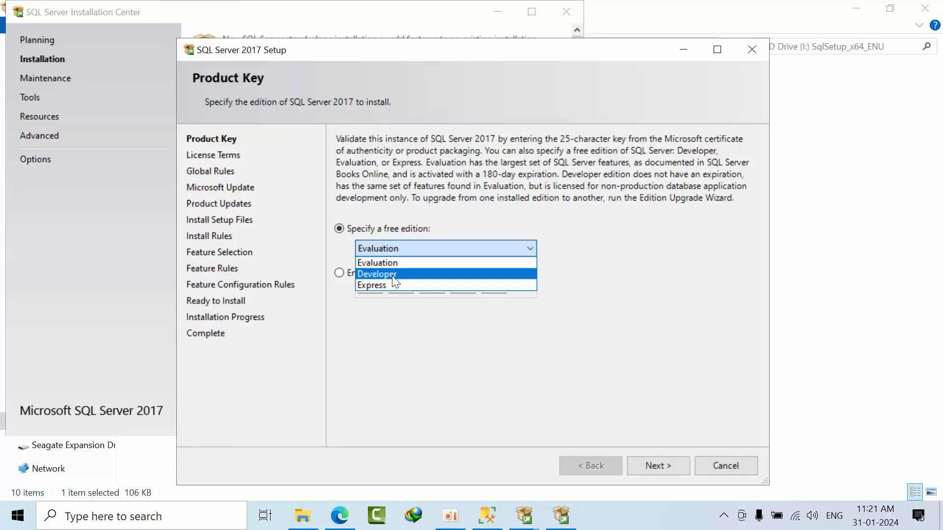
{"action": "left_click", "coordinate": [393, 278]}
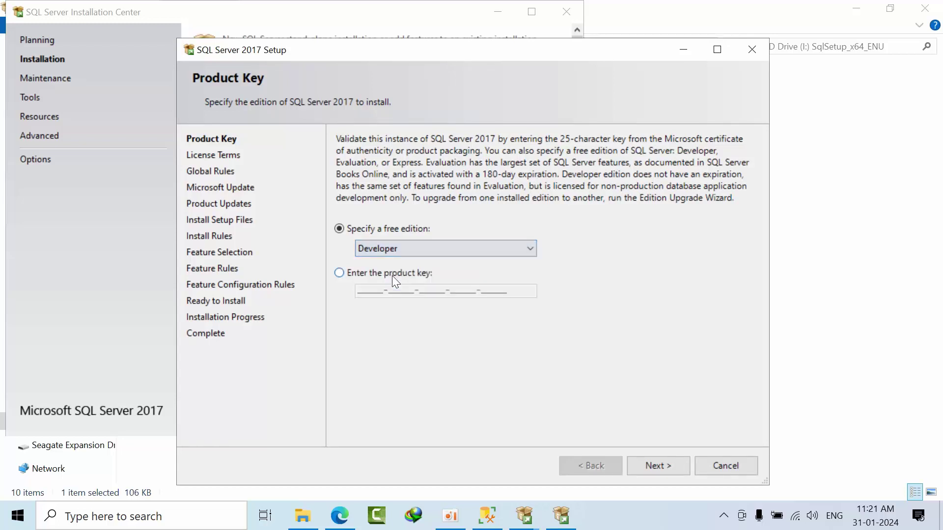
{"action": "left_click", "coordinate": [663, 468]}
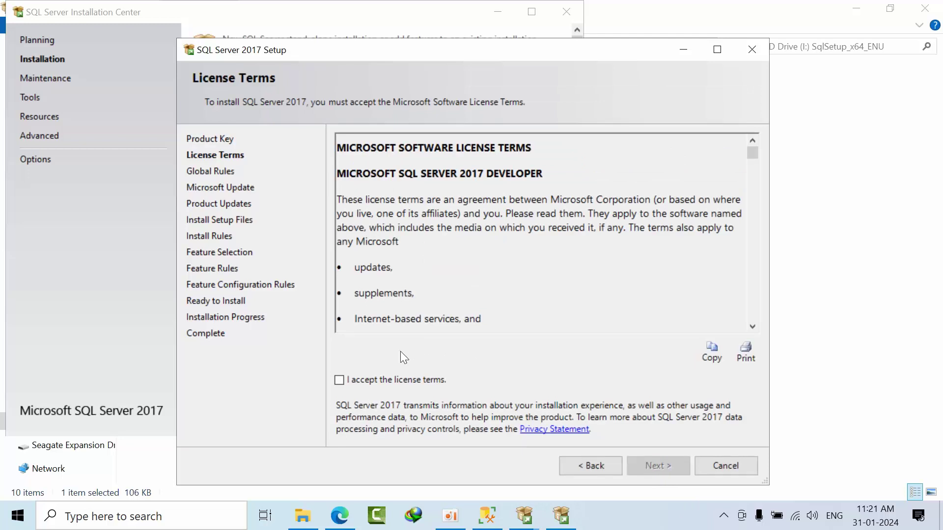
Step: Accept the license terms and continue with Microsoft Update checking left off
{"action": "left_click", "coordinate": [373, 386]}
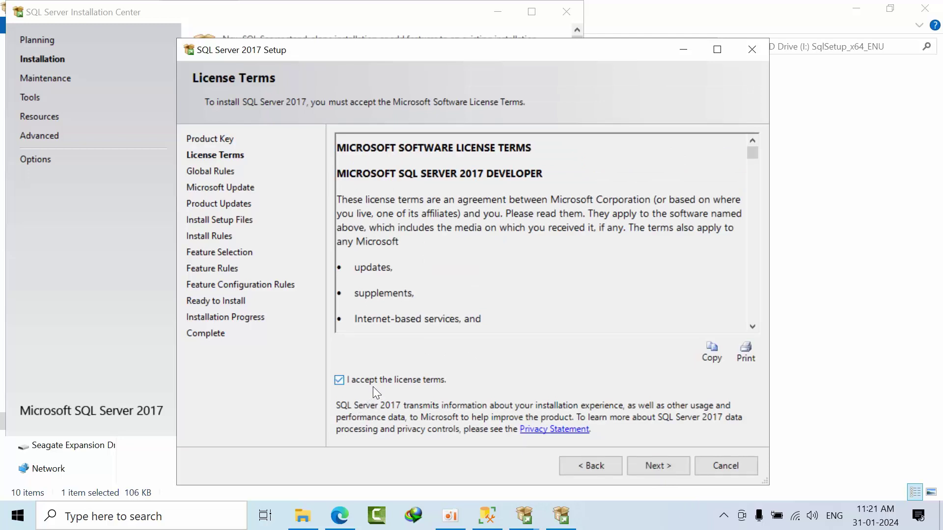
{"action": "left_click", "coordinate": [667, 467]}
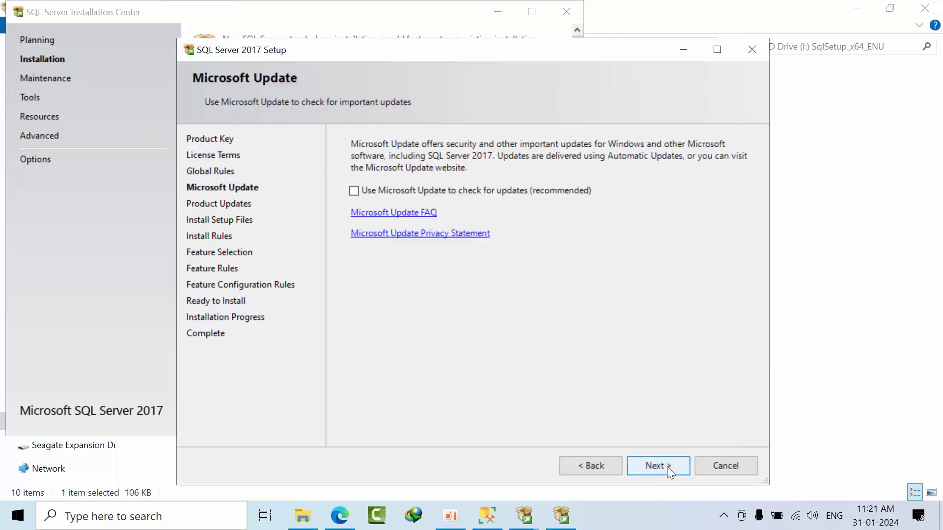
{"action": "left_click", "coordinate": [667, 467]}
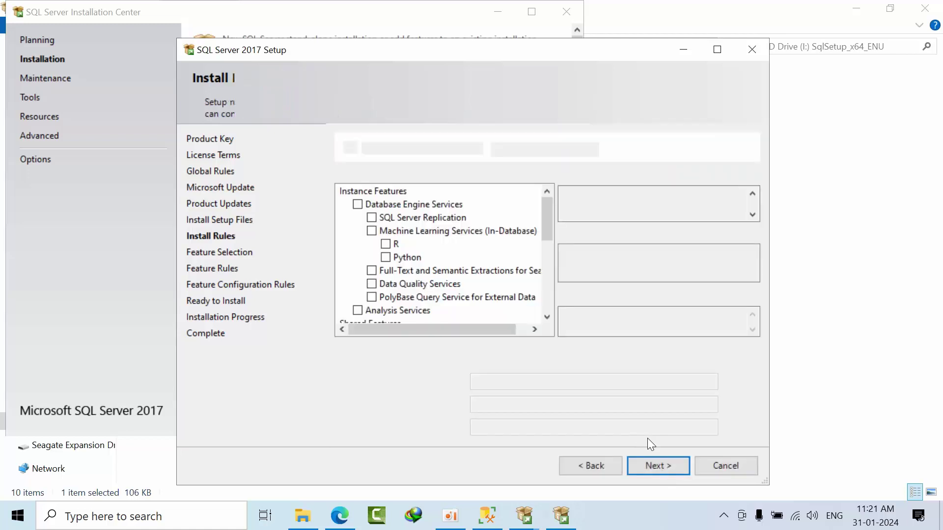
Step: Select Database Engine Services, SQL Server Replication, Client Tools Connectivity and Client Tools Backwards Compatibility as the features to install
{"action": "left_click", "coordinate": [357, 205]}
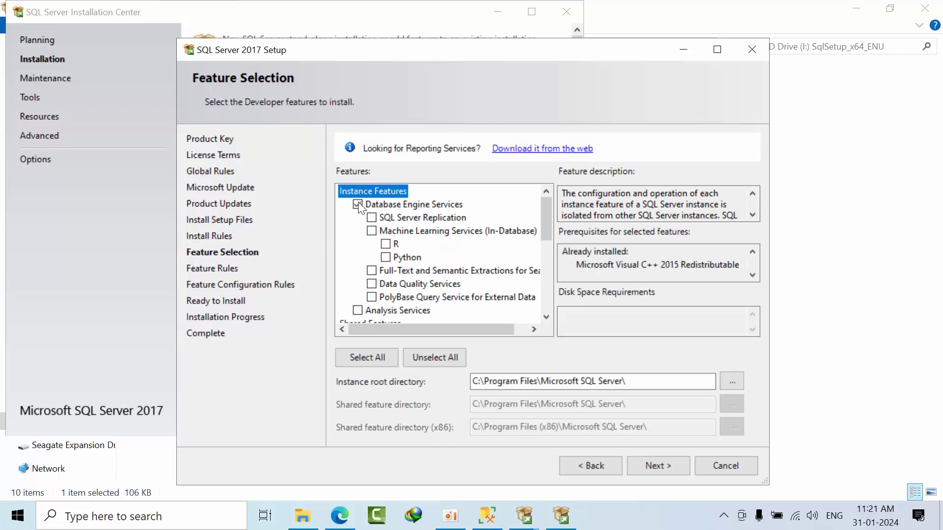
{"action": "left_click", "coordinate": [369, 217]}
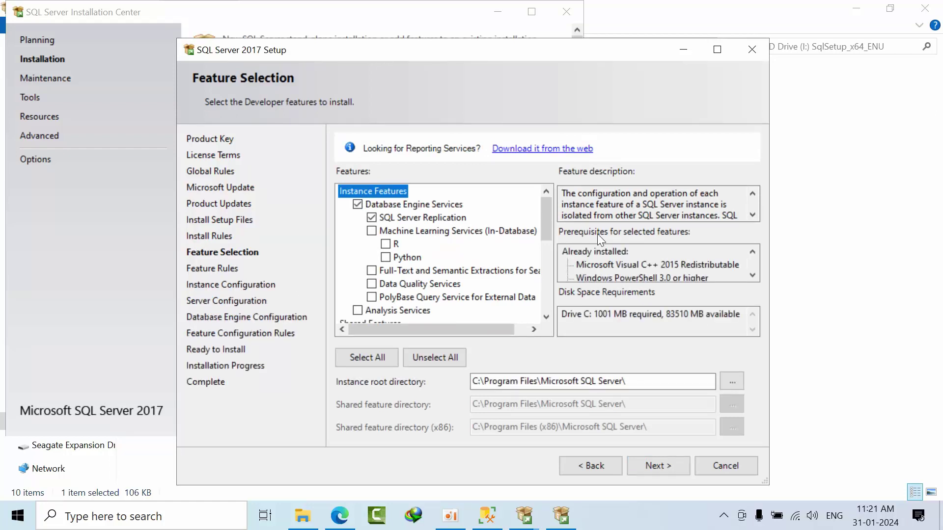
{"action": "left_click_drag", "start_coordinate": [547, 206], "coordinate": [541, 259]}
{"action": "left_click", "coordinate": [357, 230]}
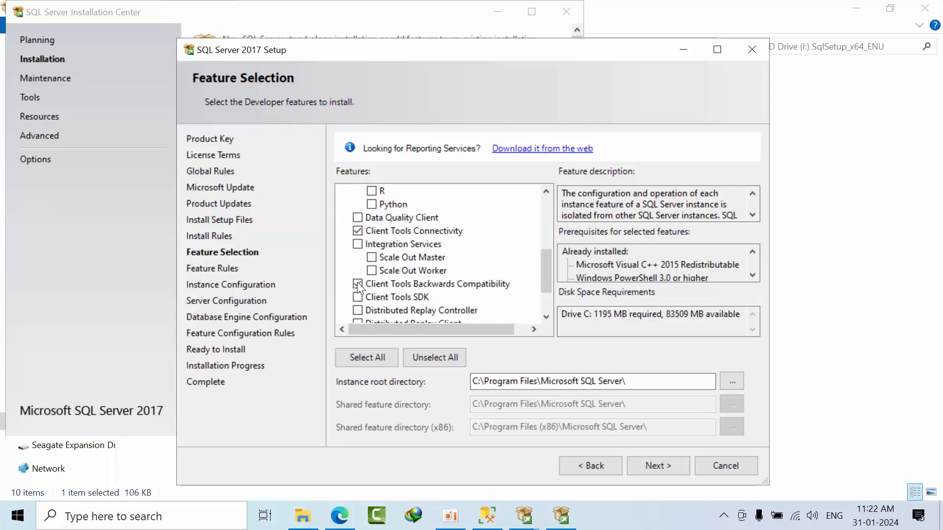
{"action": "left_click_drag", "start_coordinate": [551, 262], "coordinate": [545, 309]}
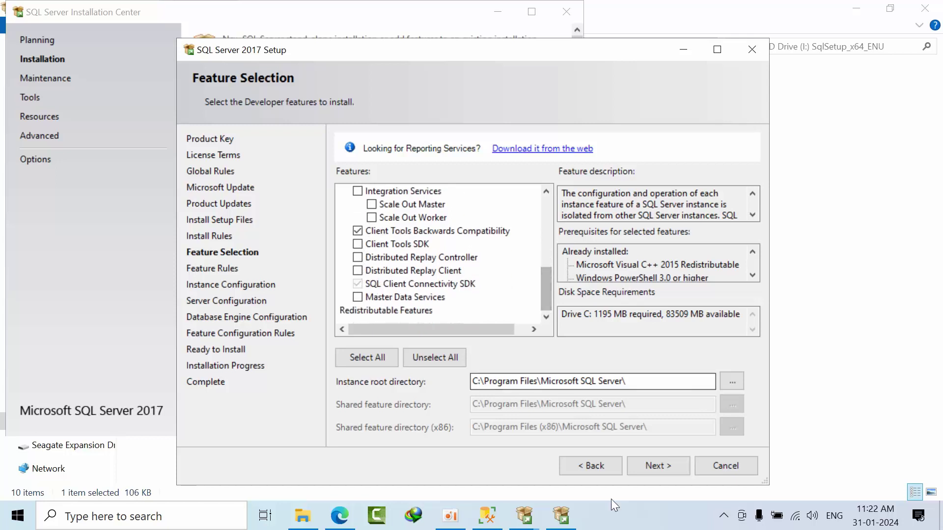
{"action": "left_click", "coordinate": [646, 470]}
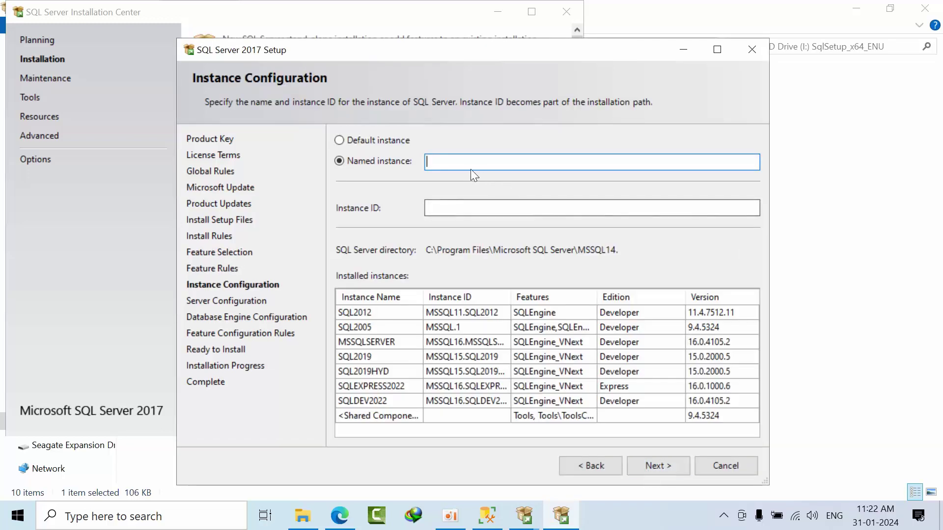
Step: Name the new instance sql2017 and proceed to the server configuration
{"action": "type", "text": "sql"}
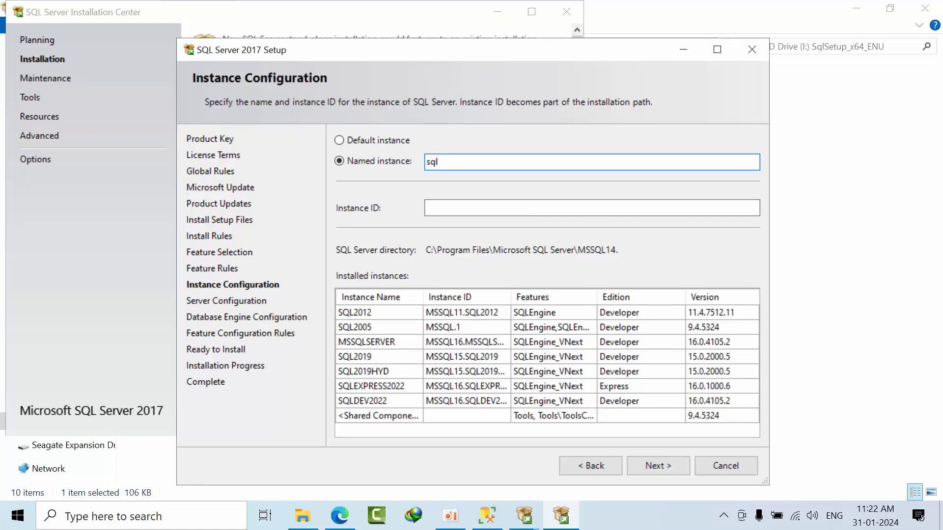
{"action": "type", "text": "2017"}
{"action": "left_click", "coordinate": [523, 208]}
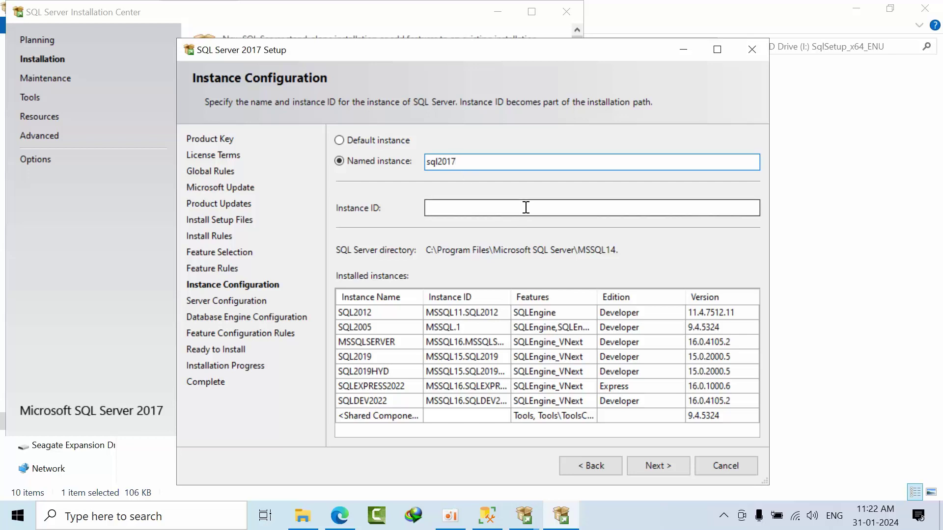
{"action": "left_click", "coordinate": [656, 466]}
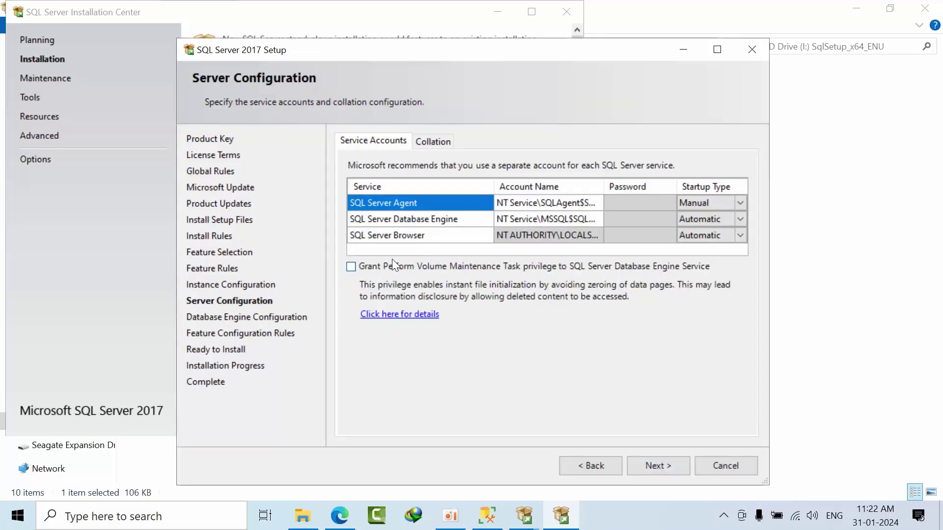
Step: Grant the Database Engine service the Perform Volume Maintenance Task privilege and add the current user as SQL Server administrator, keeping Windows authentication mode
{"action": "left_click", "coordinate": [383, 268]}
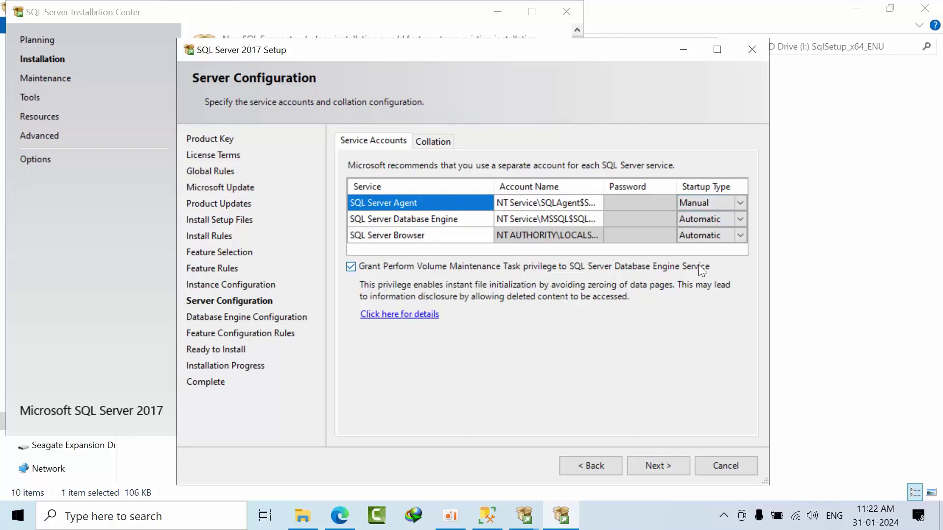
{"action": "left_click", "coordinate": [651, 459]}
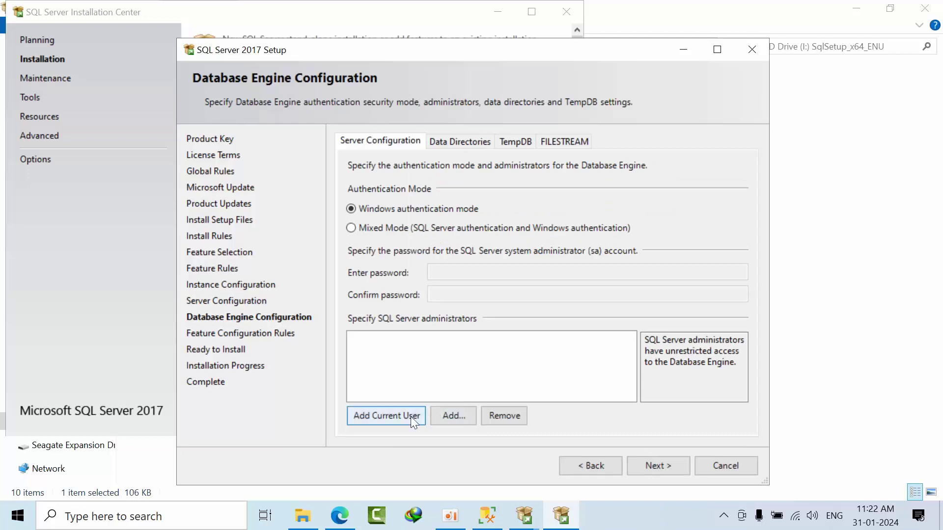
{"action": "left_click", "coordinate": [379, 416]}
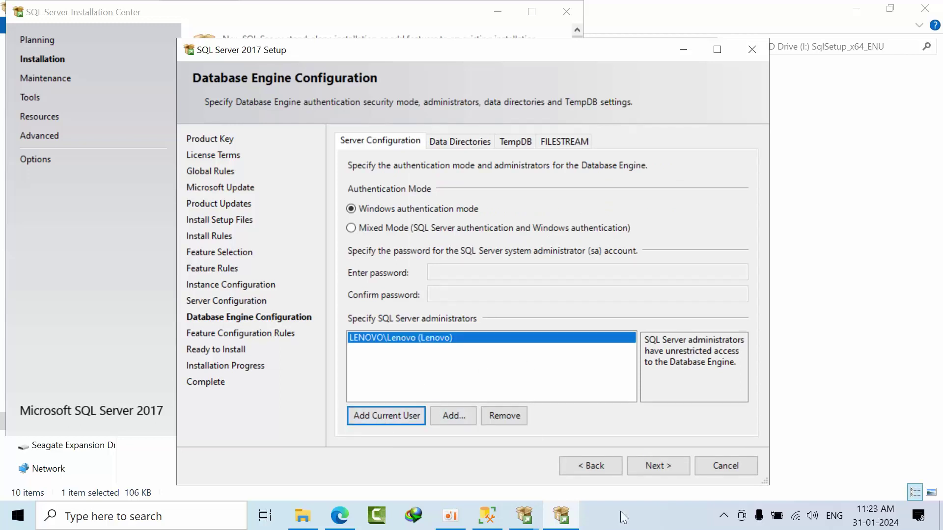
{"action": "left_click", "coordinate": [653, 466]}
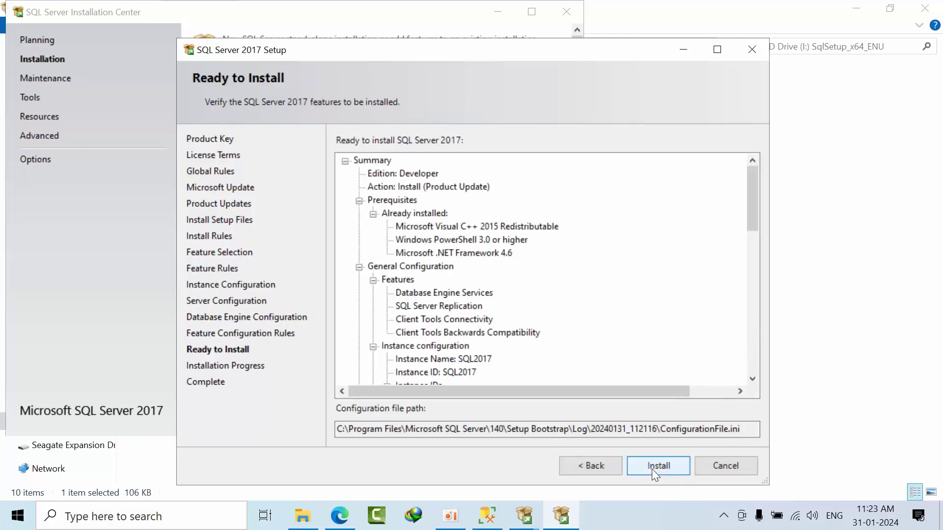
{"action": "left_click_drag", "start_coordinate": [750, 189], "coordinate": [729, 413]}
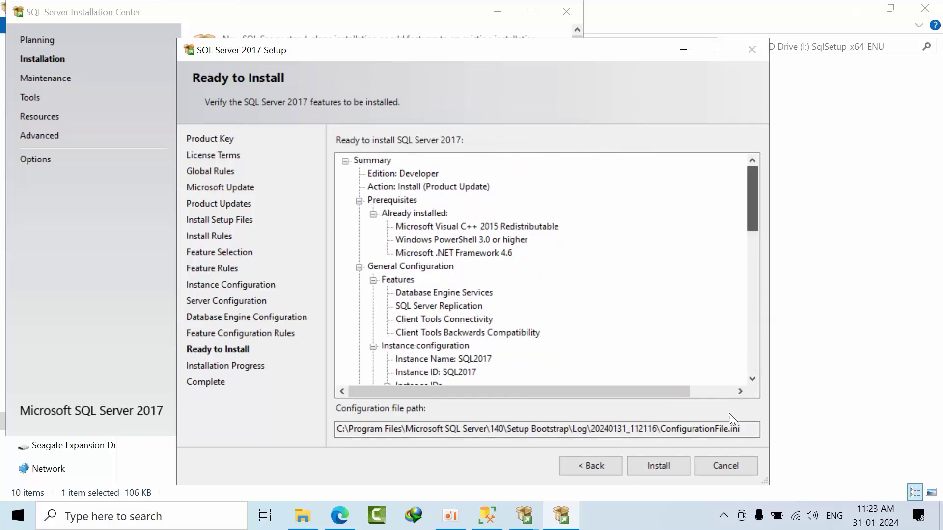
Step: Start the SQL Server 2017 installation with the reviewed configuration and close the setup wizard after completion
{"action": "left_click", "coordinate": [669, 468]}
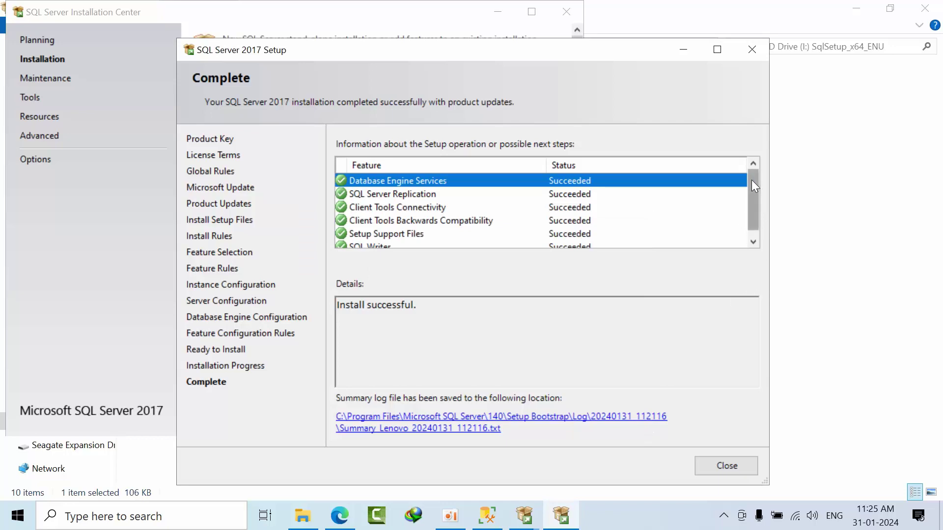
{"action": "left_click", "coordinate": [735, 461]}
Step: Switch to SQL Server Management Studio and try to connect to the Database Engine server sql2017 with Windows Authentication
{"action": "left_click", "coordinate": [488, 514]}
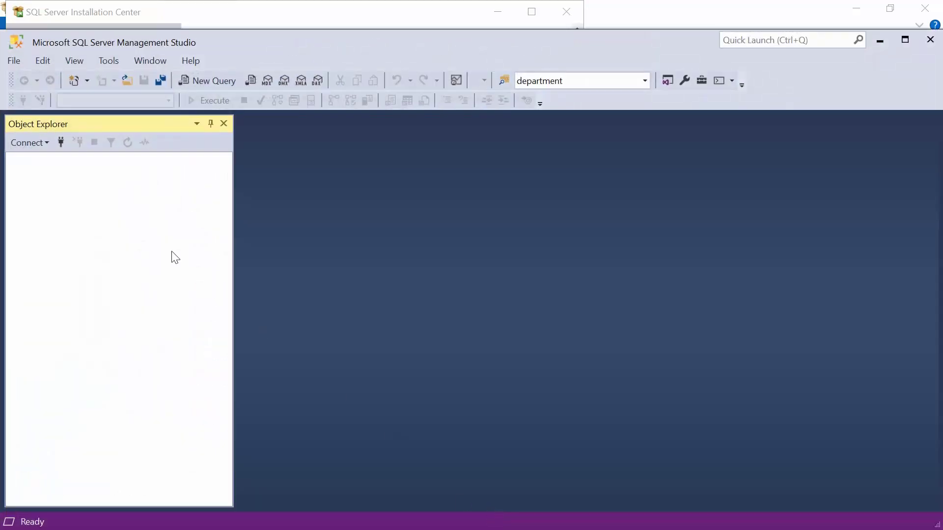
{"action": "left_click", "coordinate": [61, 142]}
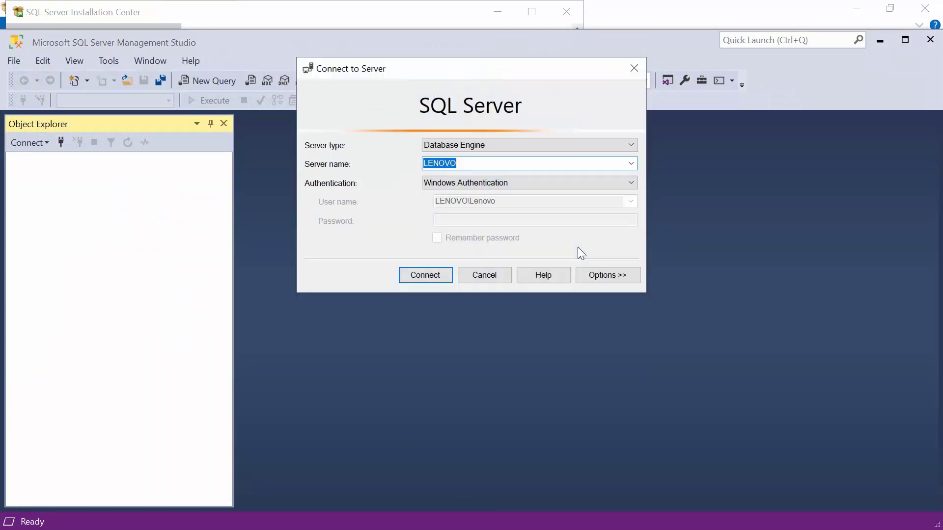
{"action": "type", "text": "sql2017"}
{"action": "left_click", "coordinate": [431, 273]}
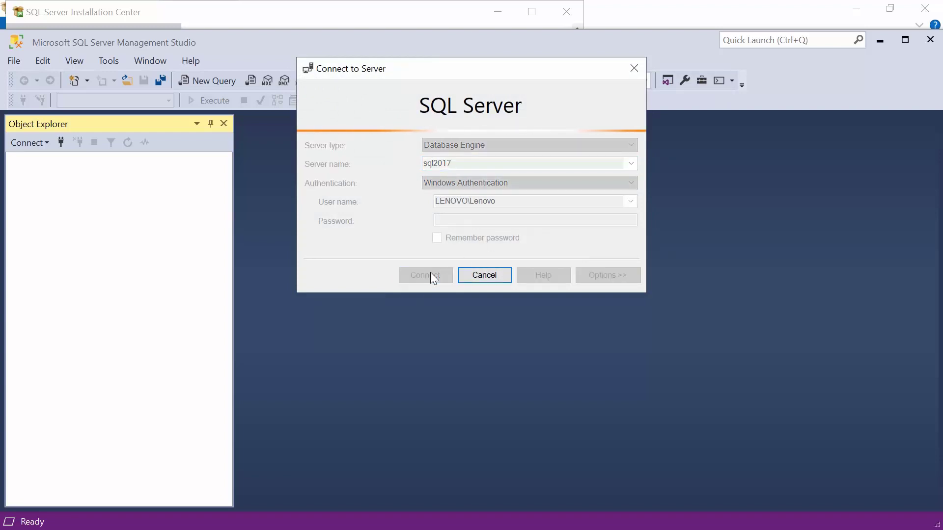
{"action": "left_click", "coordinate": [468, 278]}
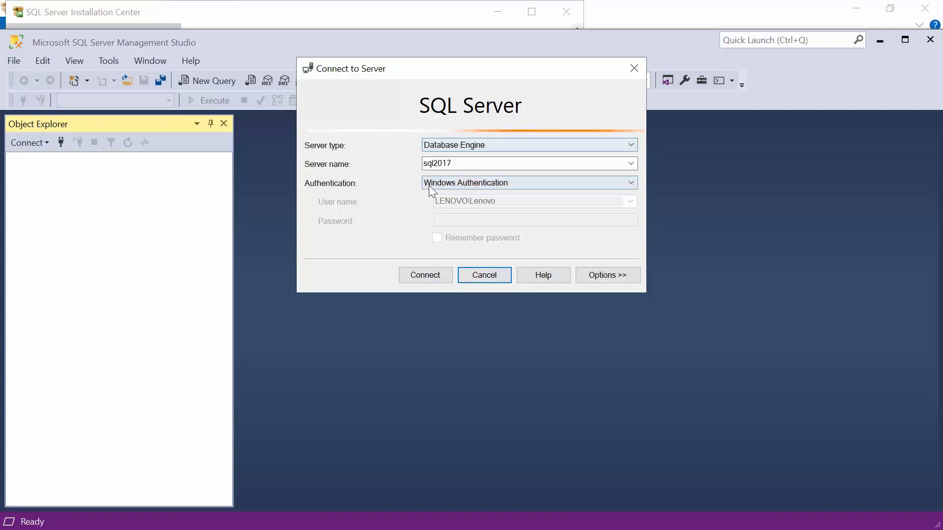
Step: Correct the server name to lenovo\sql2017, connect to that instance, and minimize the Management Studio window
{"action": "double_click", "coordinate": [440, 165]}
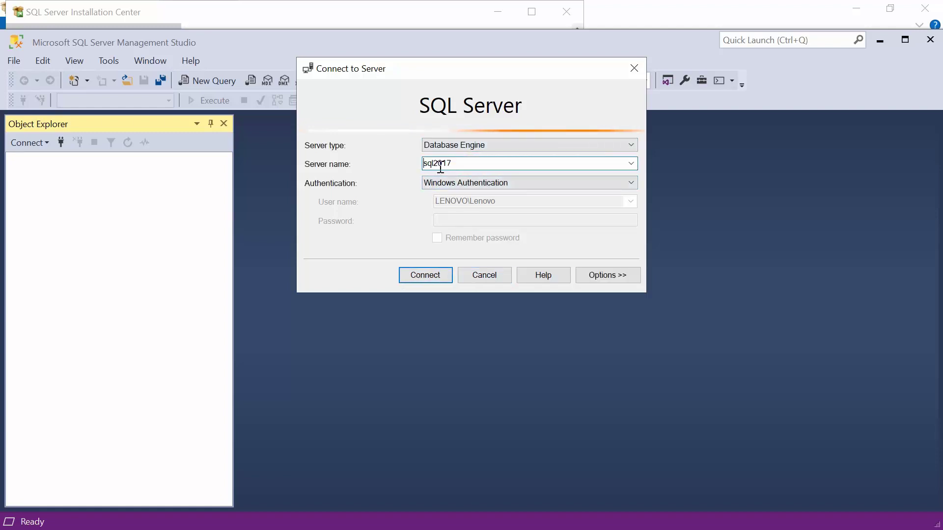
{"action": "key", "text": "Home"}
{"action": "type", "text": "leb"}
{"action": "key", "text": "BackSpace"}
{"action": "key", "text": "BackSpace"}
{"action": "type", "text": "novo\\"}
{"action": "left_click", "coordinate": [427, 274]}
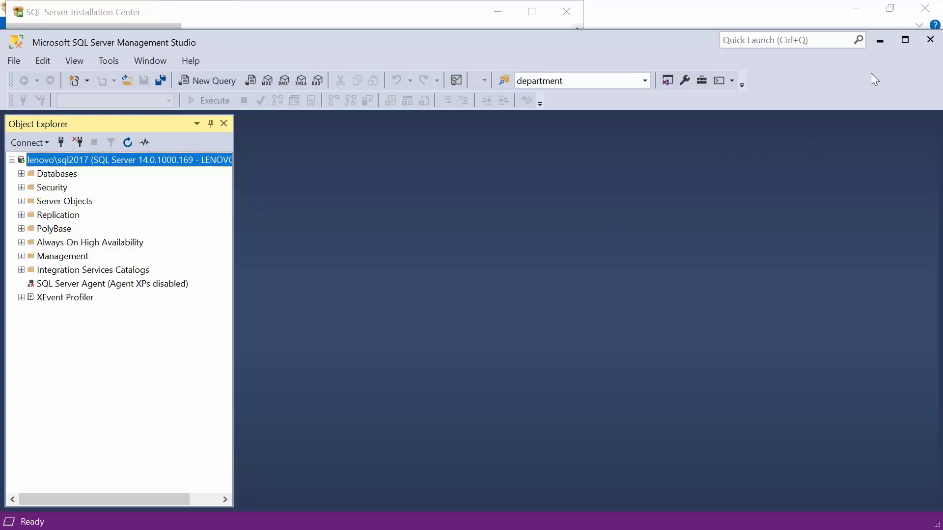
{"action": "left_click", "coordinate": [882, 48]}
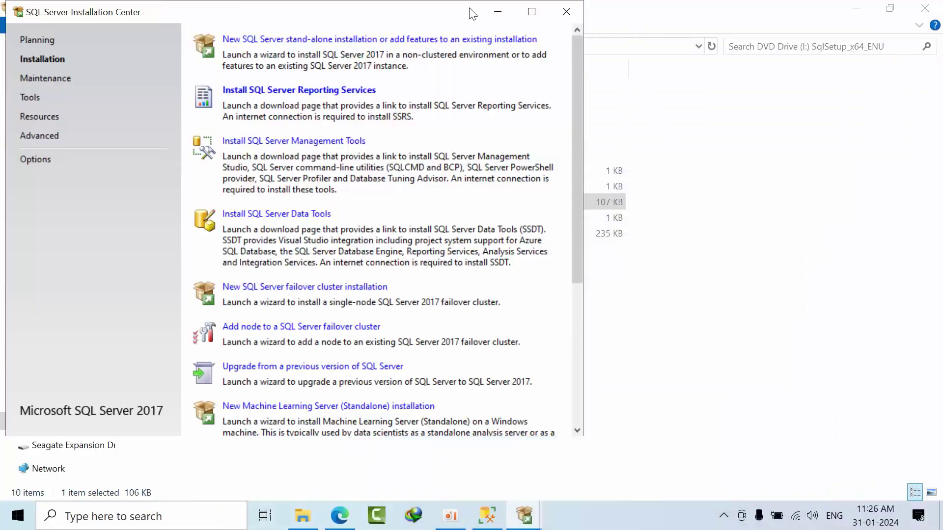